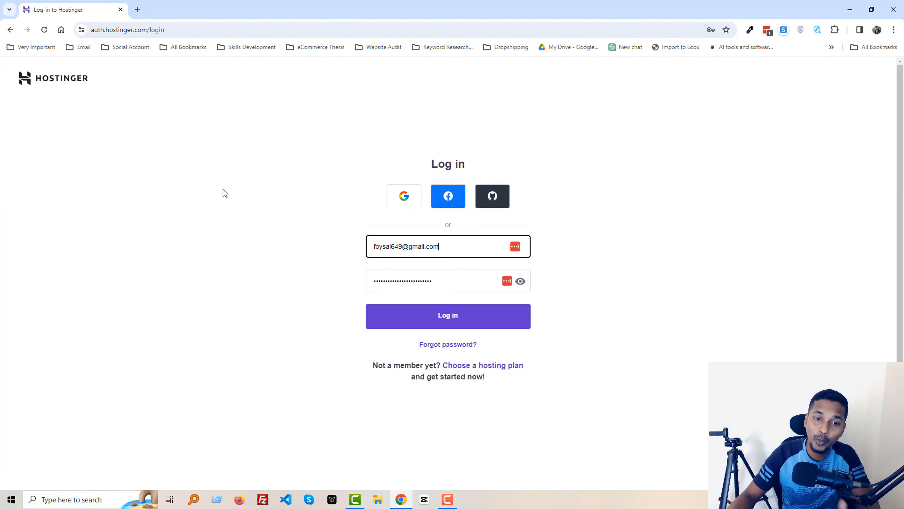
Log in to Hostinger, checking the verification code e-mail in Gmail, and reach hPanel Home.
left_click(416, 311)
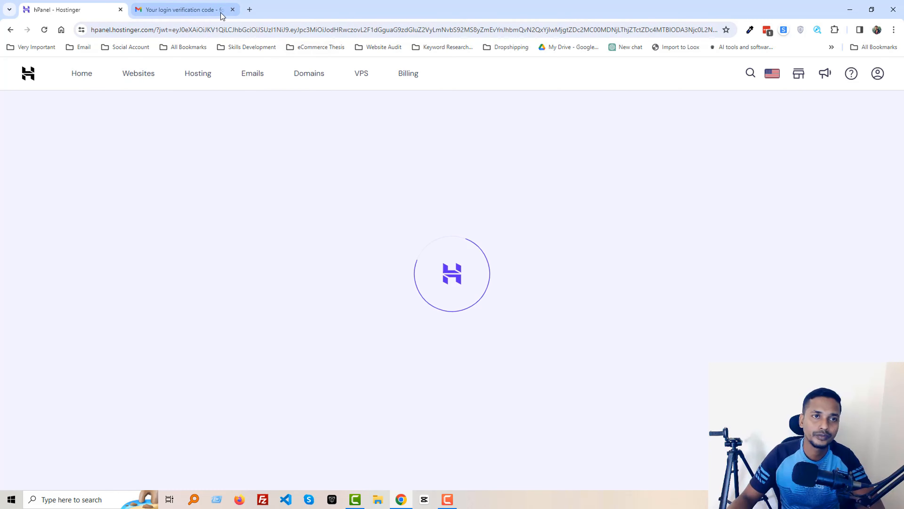
left_click(222, 14)
left_click(233, 10)
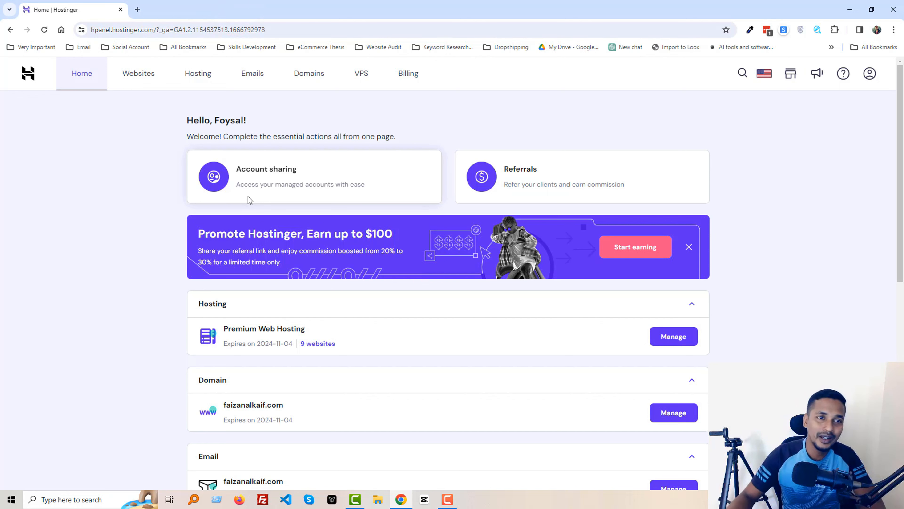
Manage the Premium Web Hosting plan and list the websites on it.
left_click(665, 338)
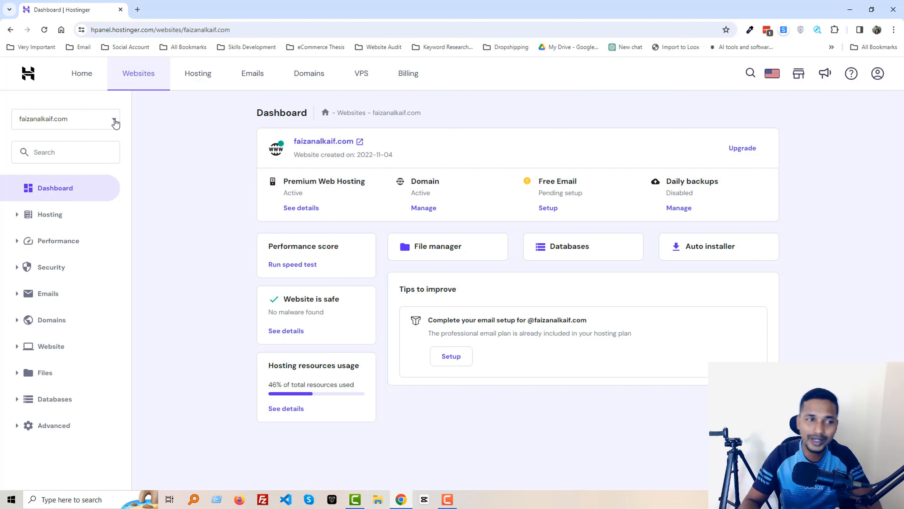
left_click(115, 123)
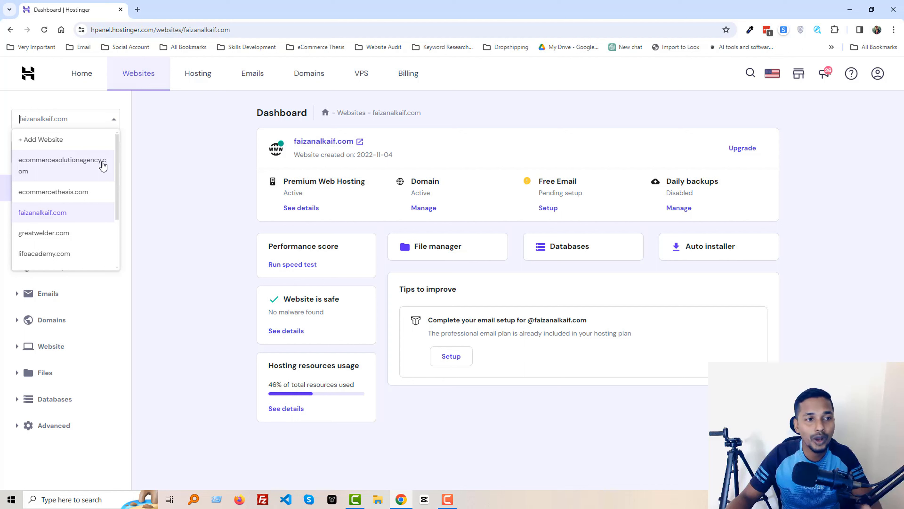
Switch to ecommercesolutionagency.com and go to Domains > Subdomains.
left_click(61, 167)
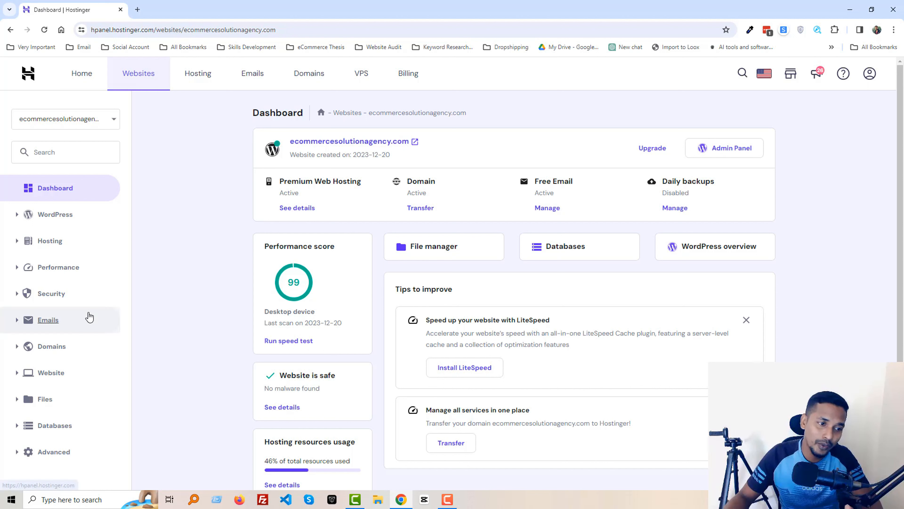
left_click(57, 348)
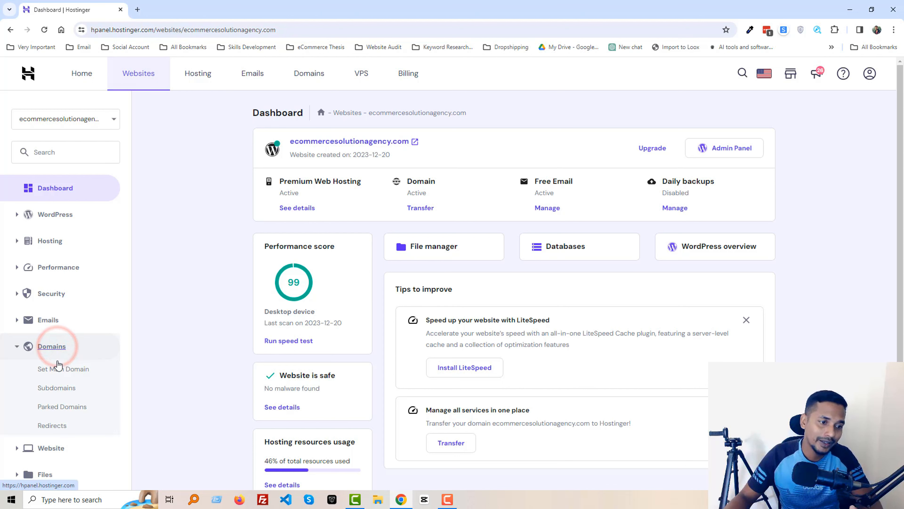
left_click(55, 389)
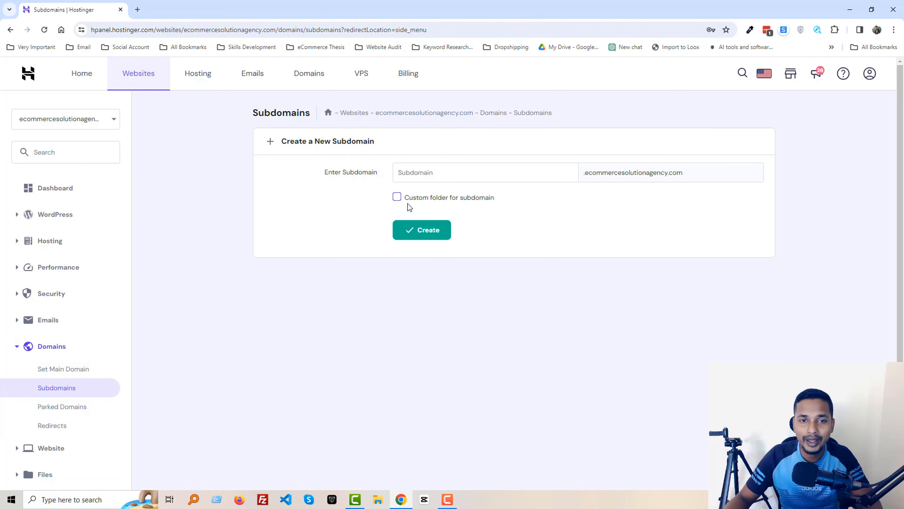
Create the subdomain 'bn' under ecommercesolutionagency.com.
left_click(434, 173)
type("bn")
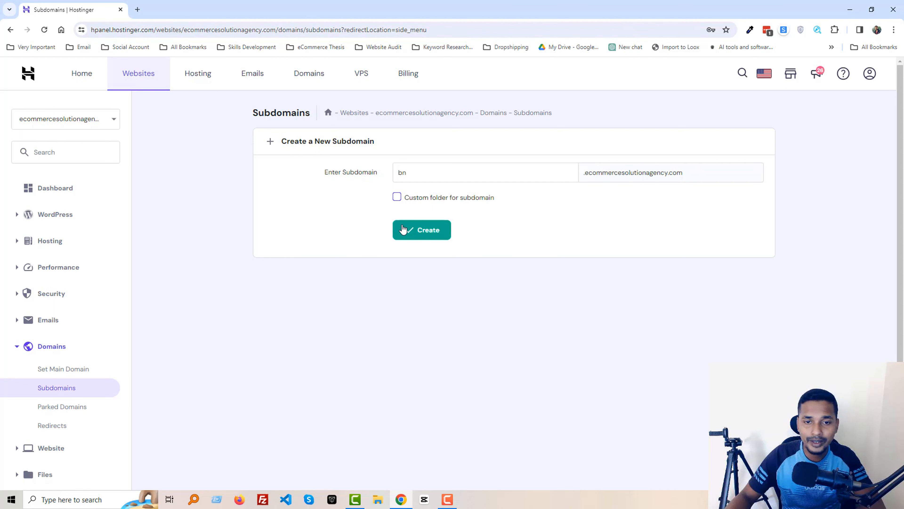
left_click(409, 231)
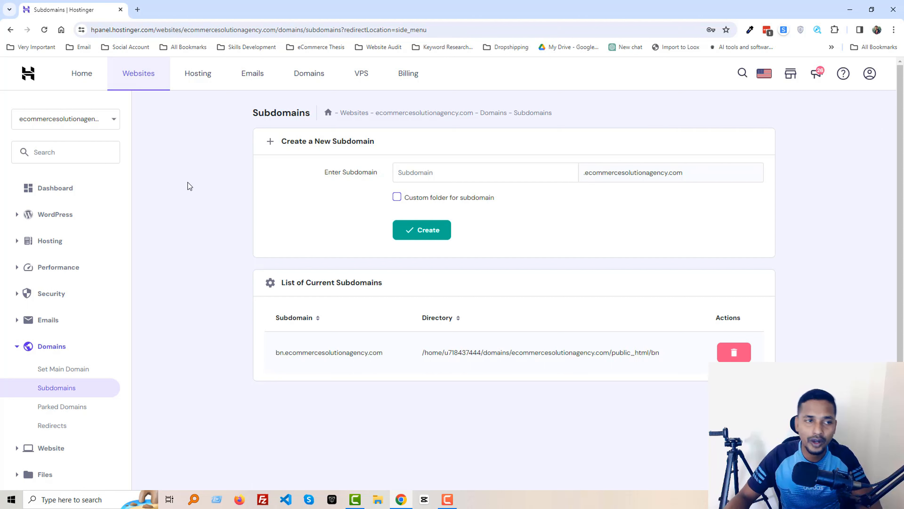
Point the WordPress overview at bn.ecommercesolutionagency.com and start the WordPress install.
left_click(68, 189)
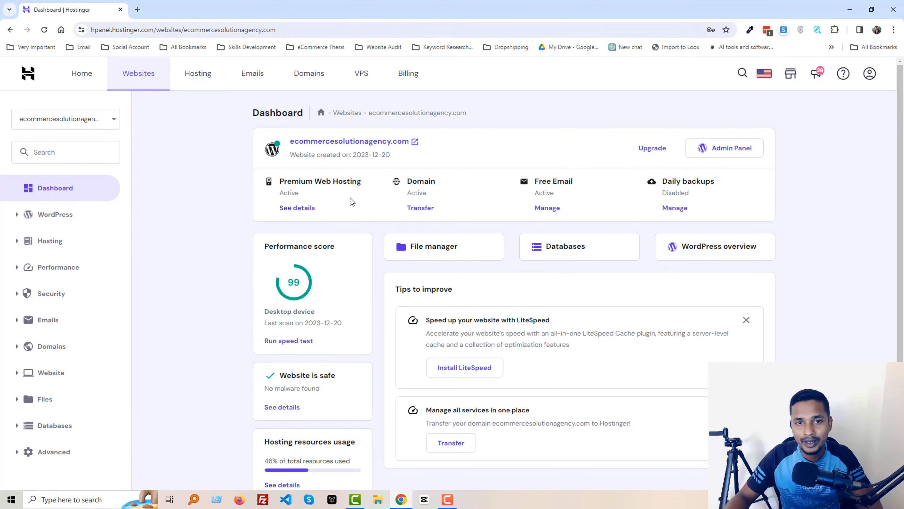
left_click(740, 252)
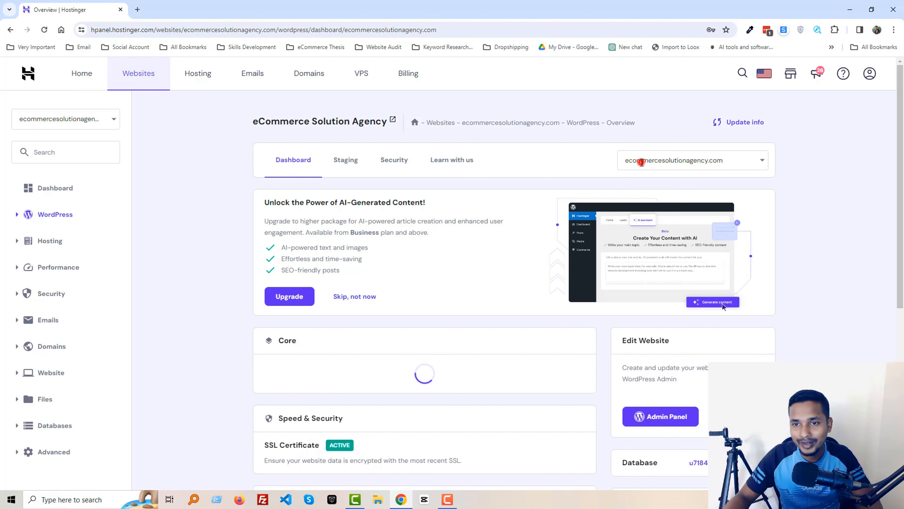
left_click(641, 159)
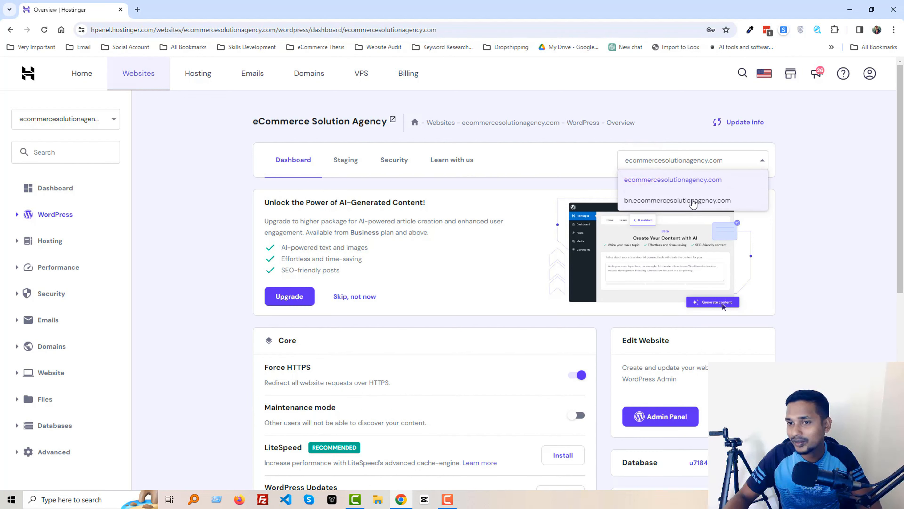
left_click(735, 205)
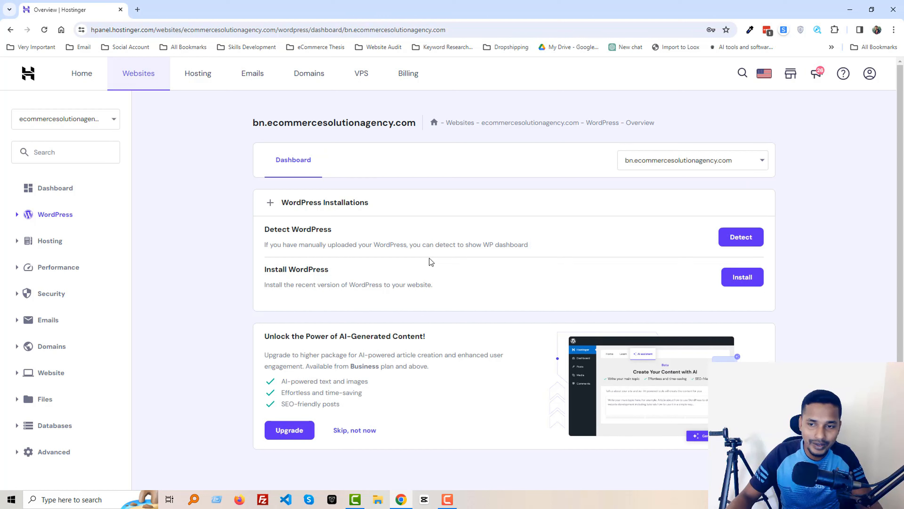
left_click(743, 281)
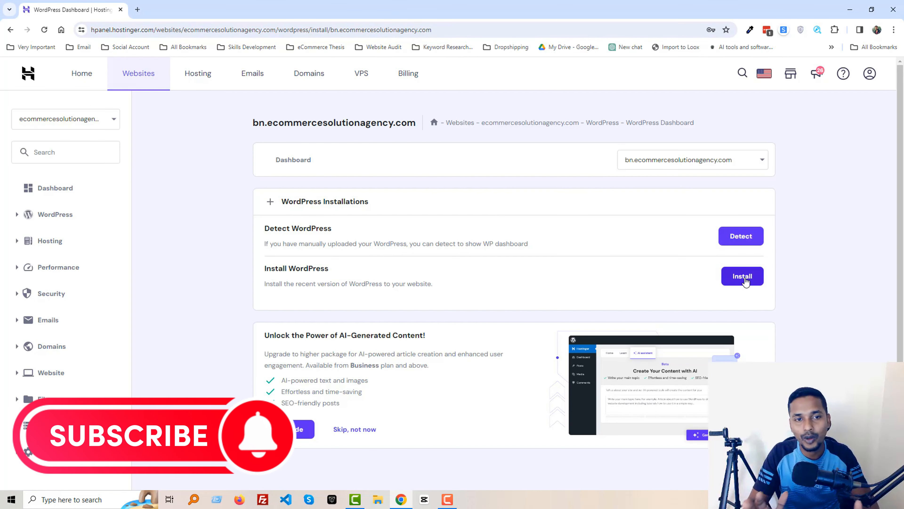
Set the website title to 'Best eCommerce Solution Agency in Bangladesh'.
left_click(745, 280)
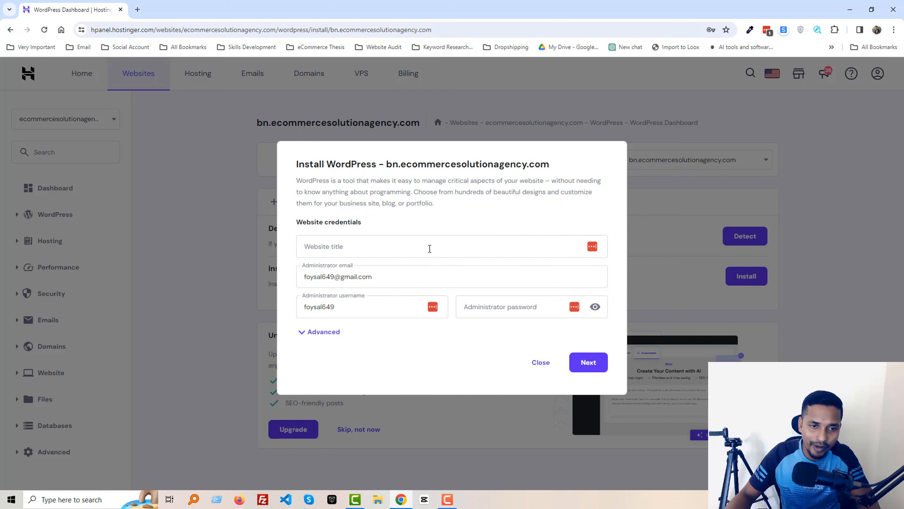
left_click(430, 248)
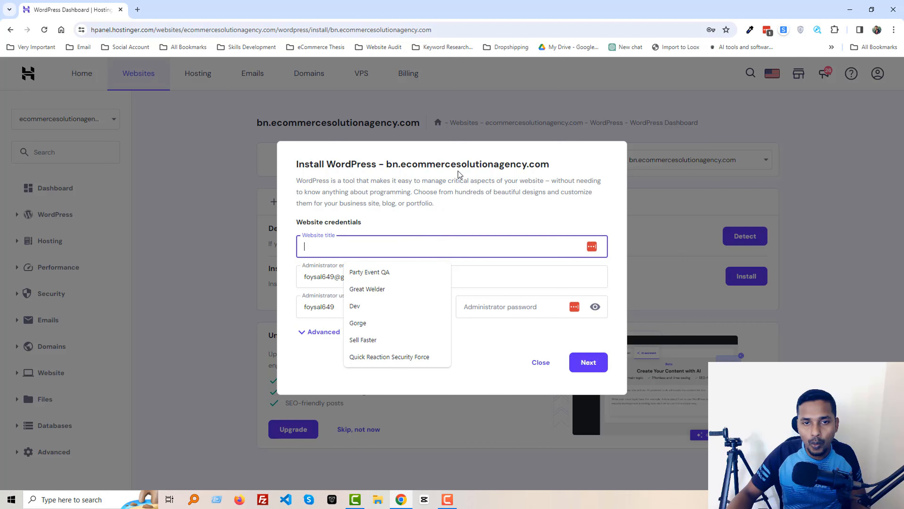
double_click(452, 164)
left_click(400, 236)
left_click(317, 260)
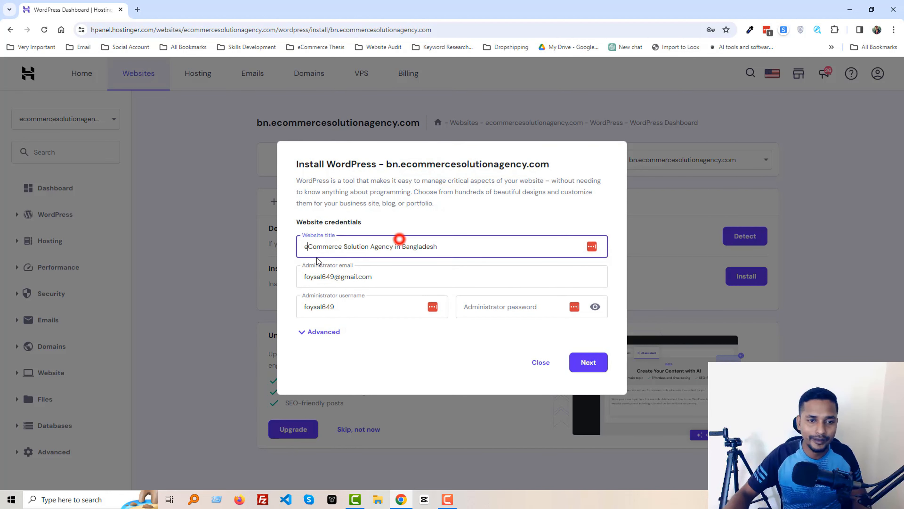
type("Best")
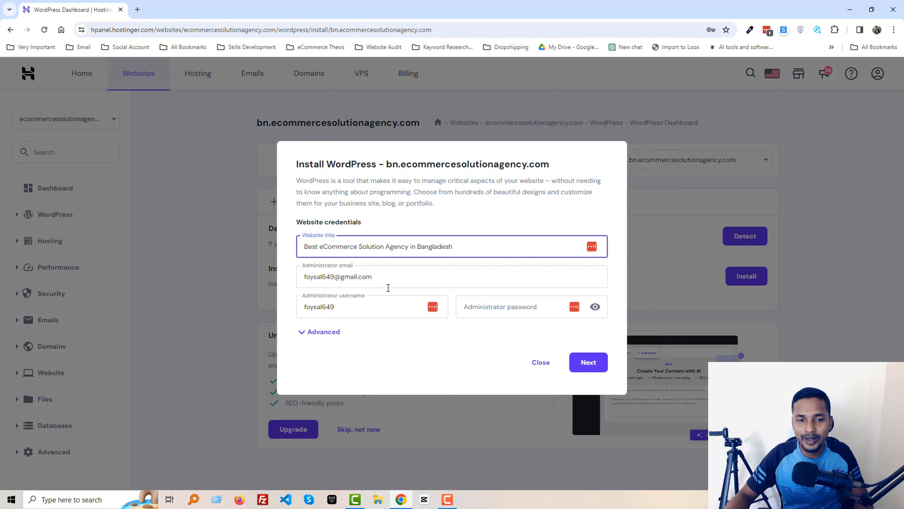
Replace the prefilled administrator username with 'Admin'.
left_click_drag(390, 278, 292, 281)
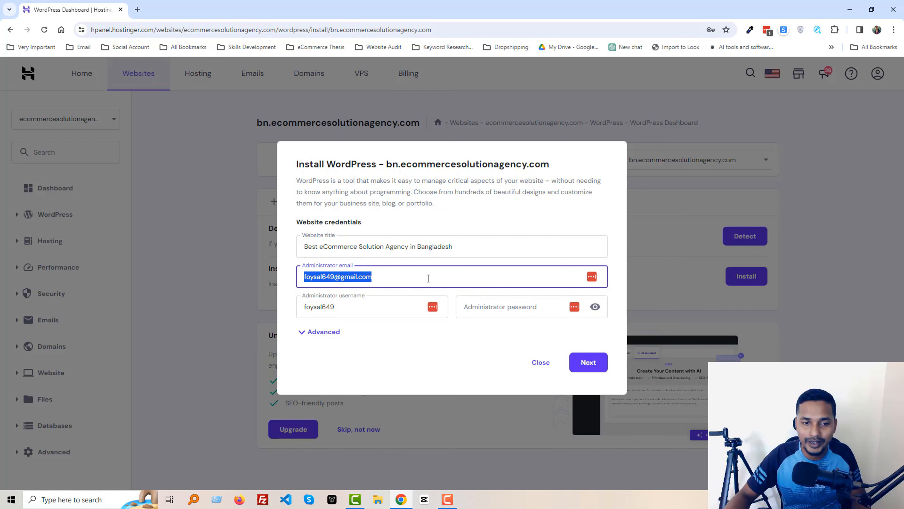
left_click(427, 278)
left_click(374, 307)
double_click(373, 307)
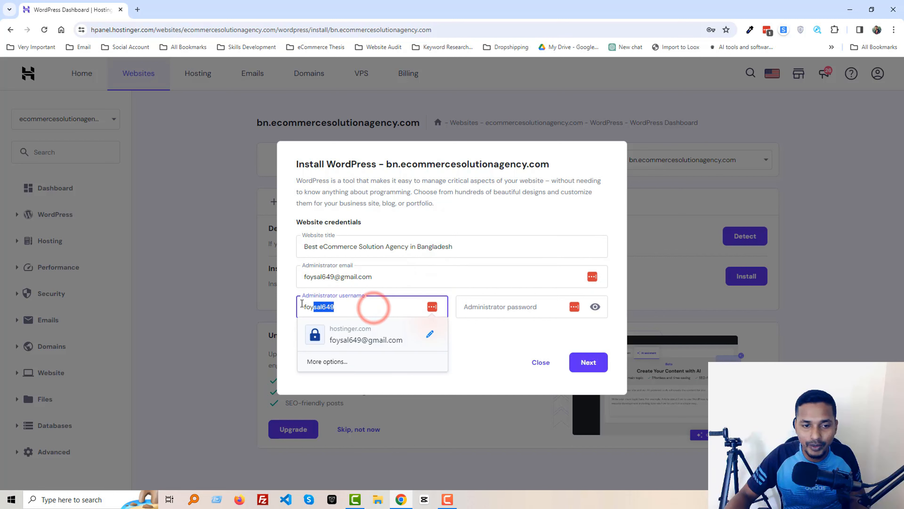
left_click(326, 306)
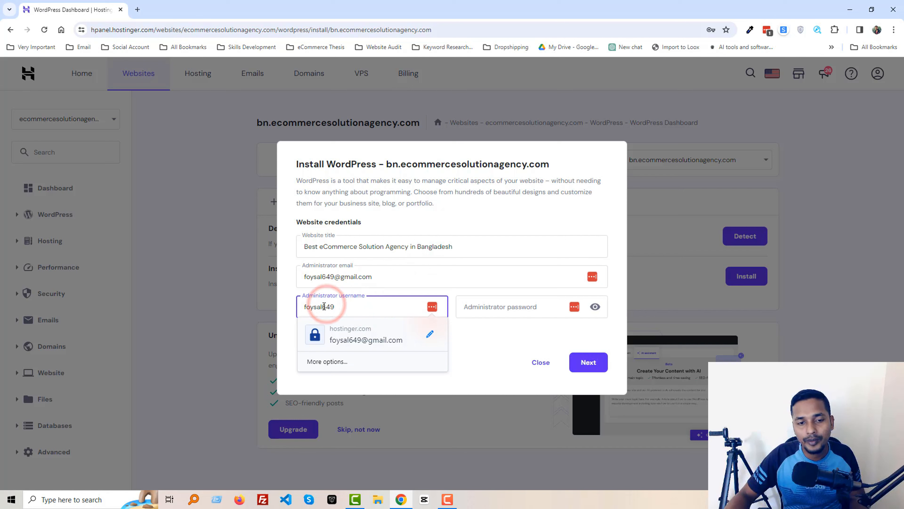
double_click(331, 306)
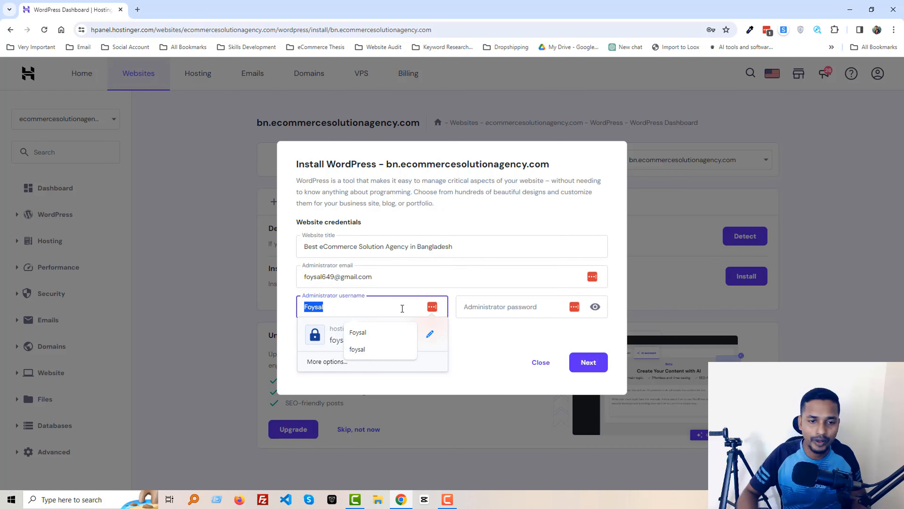
key("BackSpace")
type("Admin")
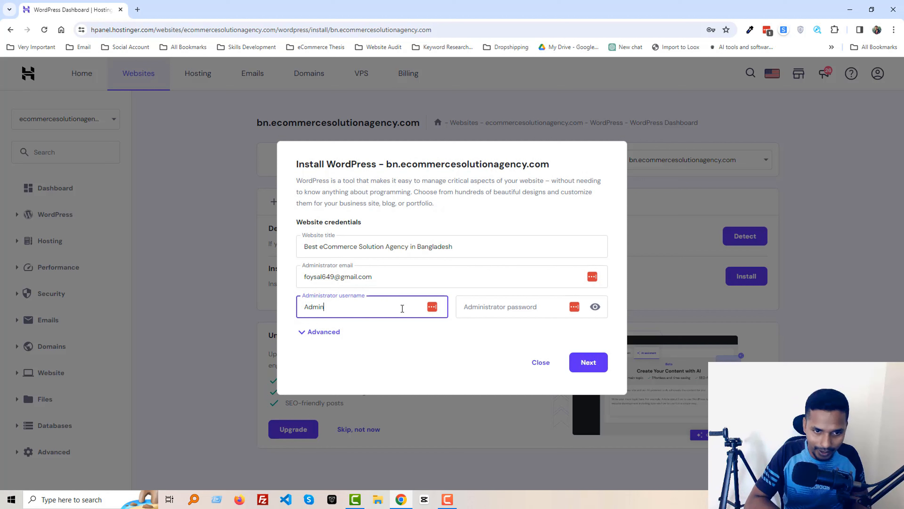
key("Return")
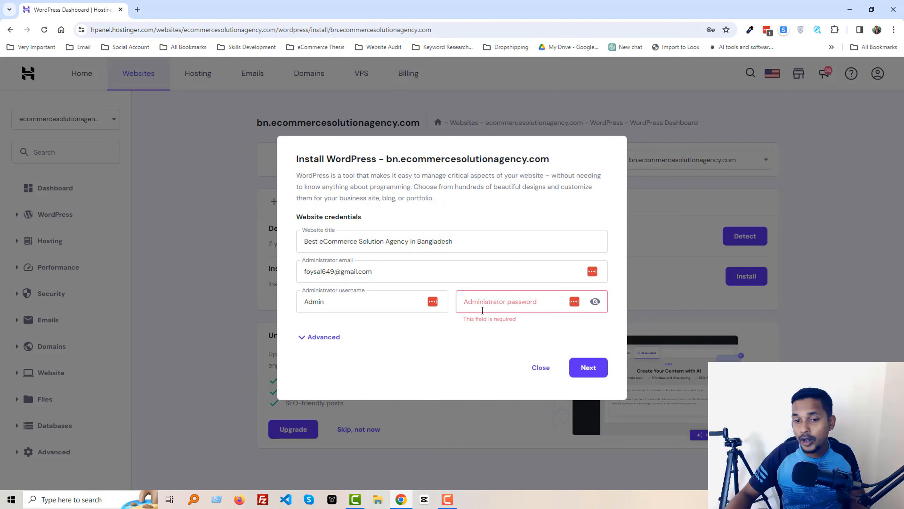
Enter an administrator password meeting all requirements and continue to the version step.
left_click(483, 307)
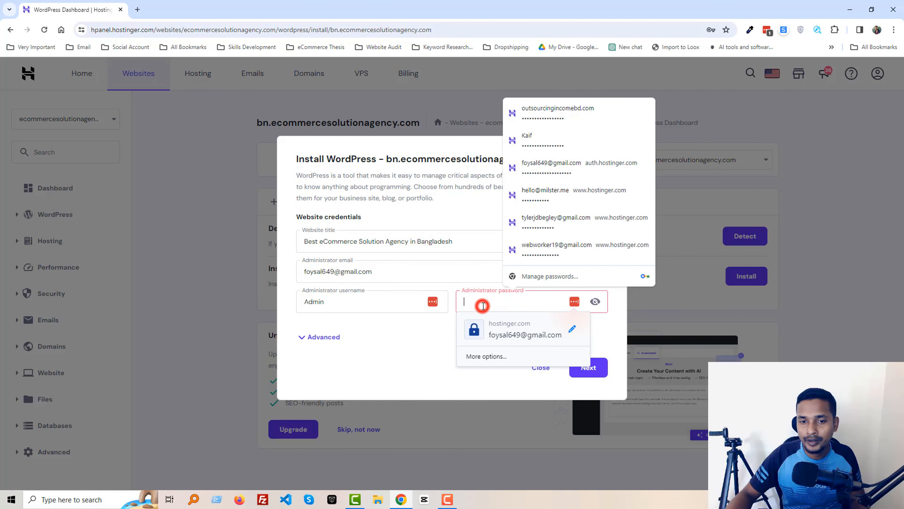
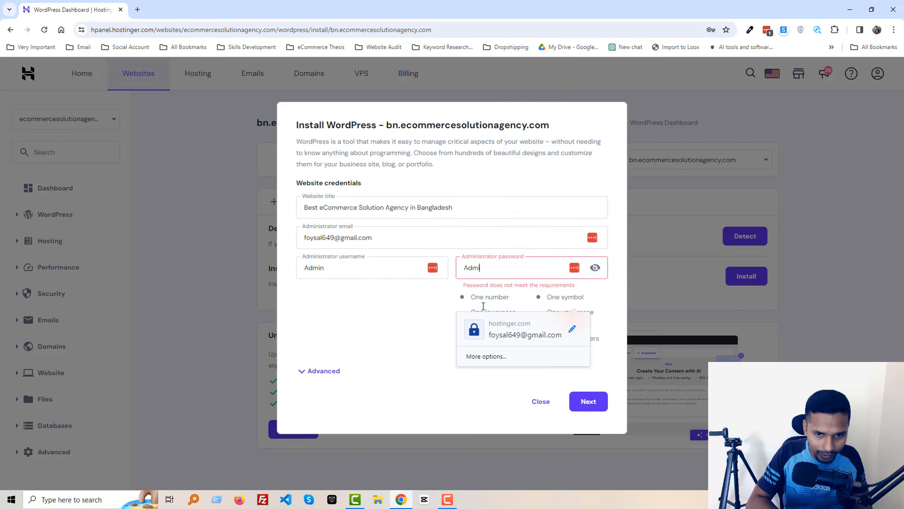
key("ctrl+a")
key("BackSpace")
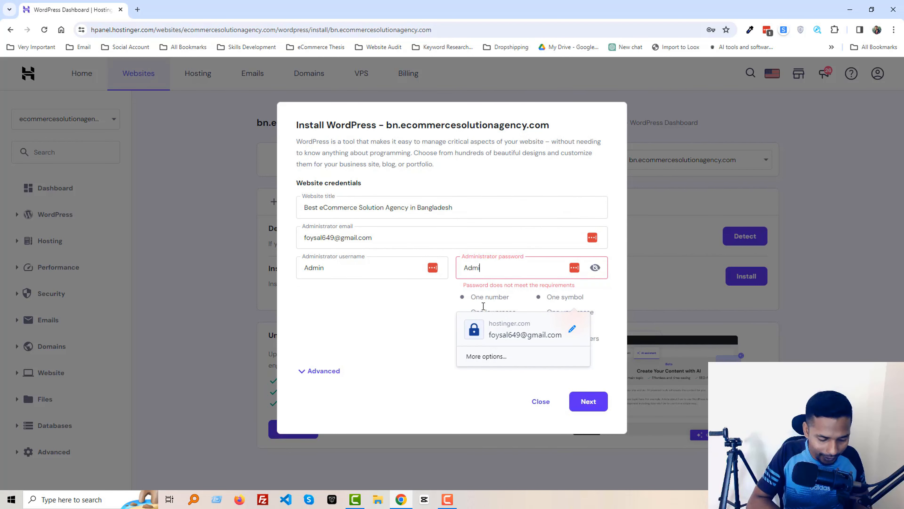
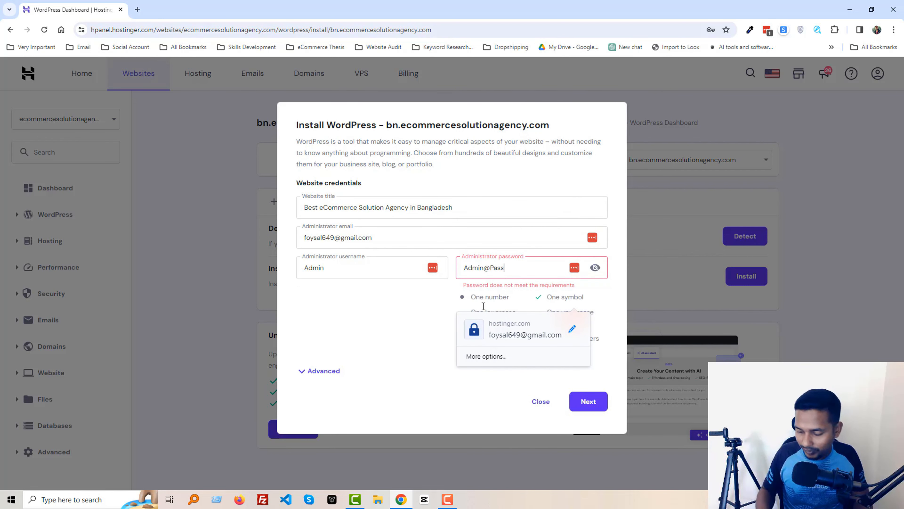
left_click(418, 320)
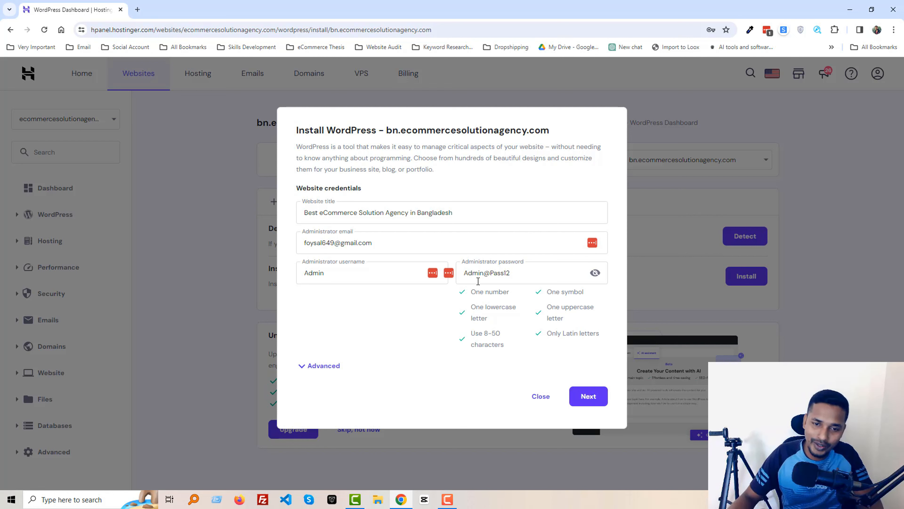
triple_click(538, 274)
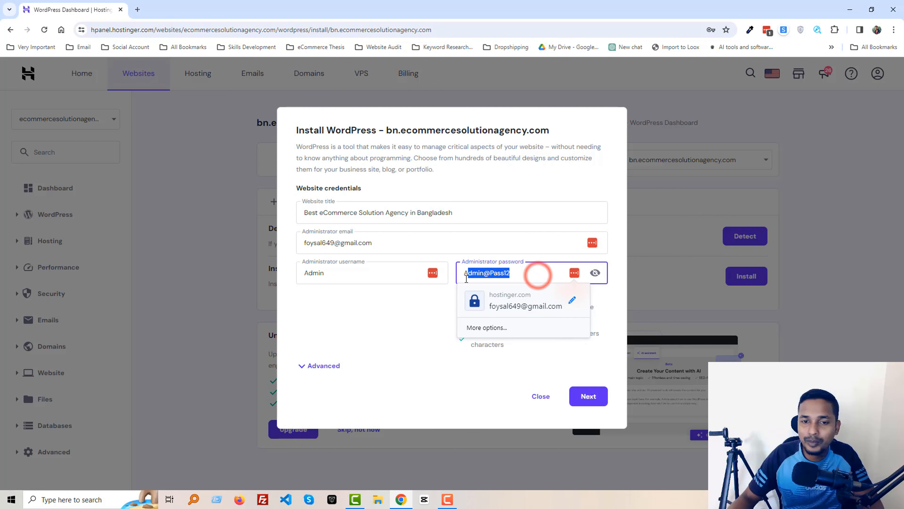
left_click(439, 320)
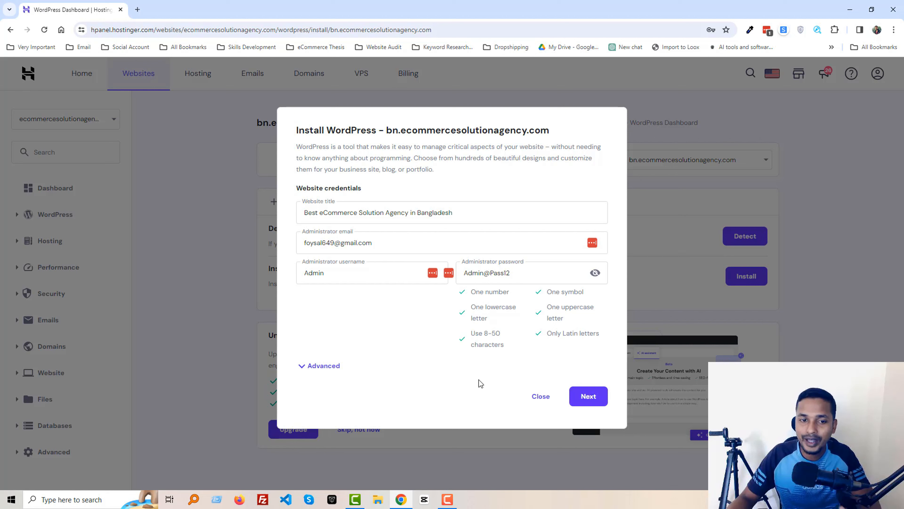
left_click(584, 401)
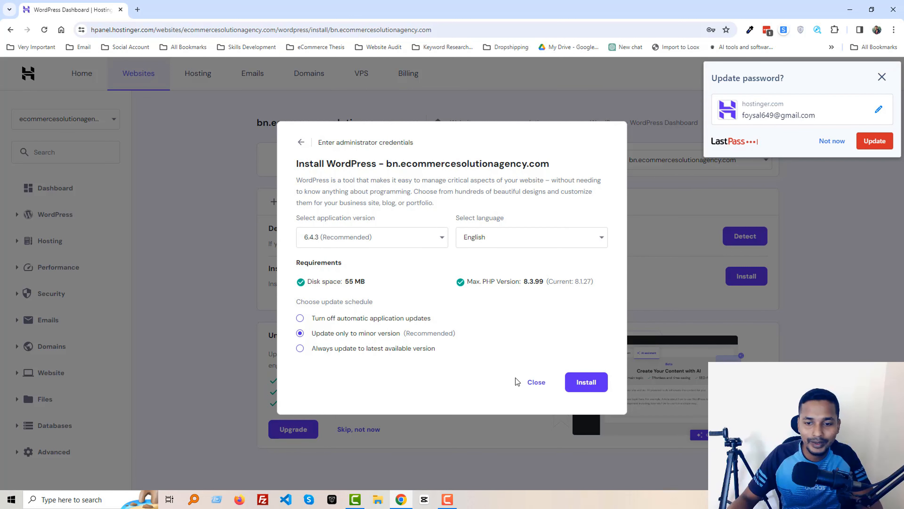
Install WordPress with version 6.4.3 in English, declining LastPass's offer to save the password.
left_click(589, 381)
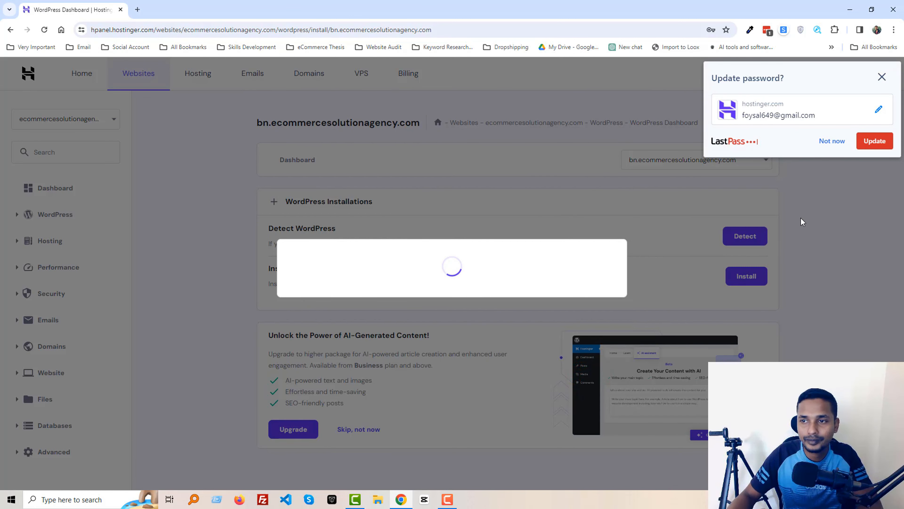
left_click(830, 142)
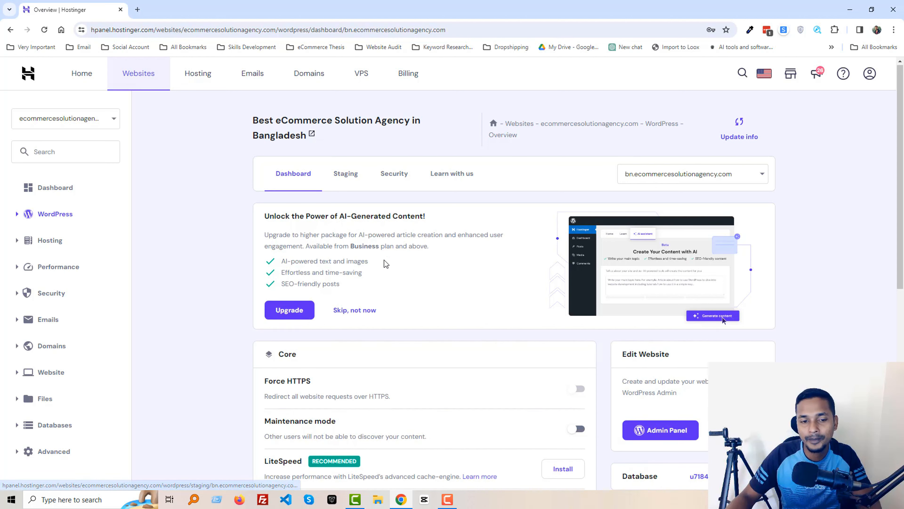
Open the new site's WordPress Admin Panel from the Edit Website section.
scroll(385, 263, "down", 6)
scroll(462, 178, "up", 6)
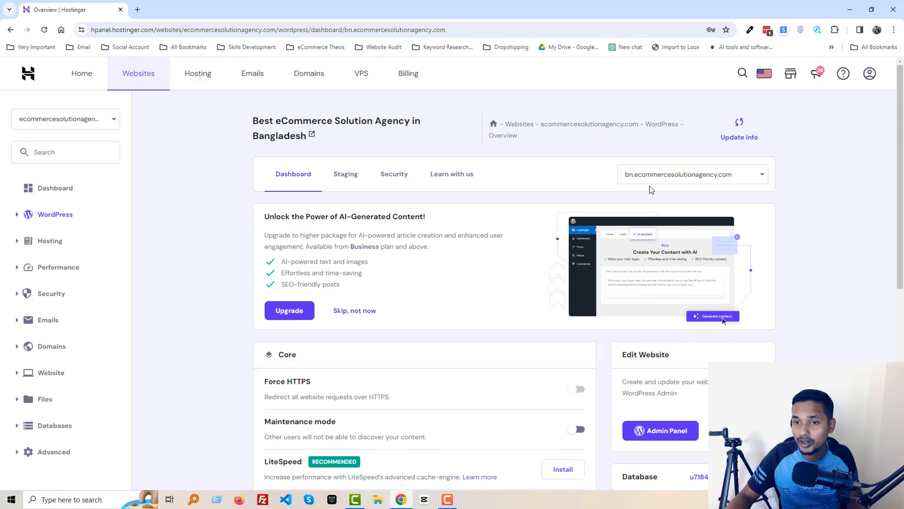
scroll(568, 255, "down", 4)
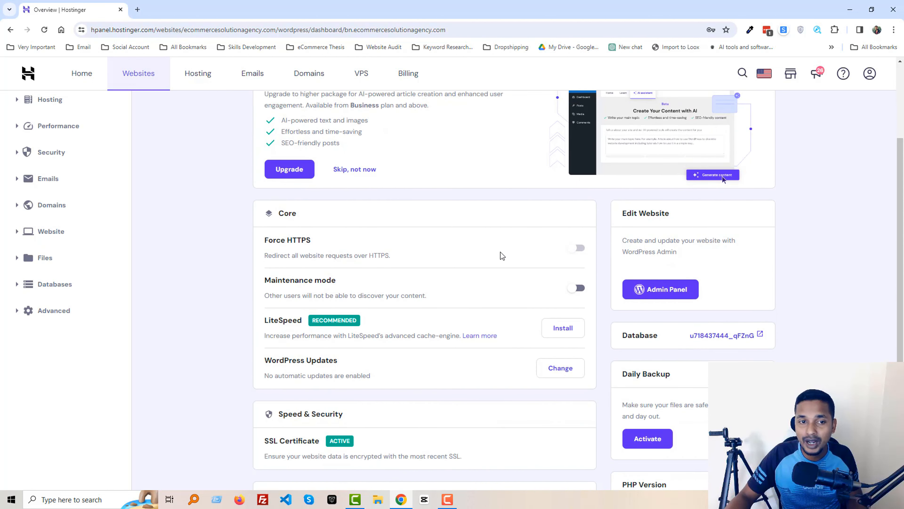
scroll(502, 256, "up", 4)
scroll(502, 255, "down", 4)
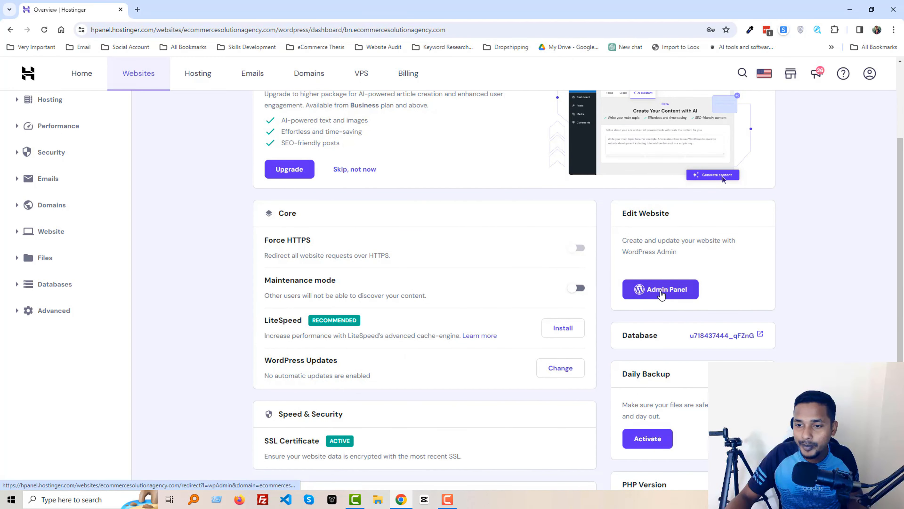
left_click(661, 292)
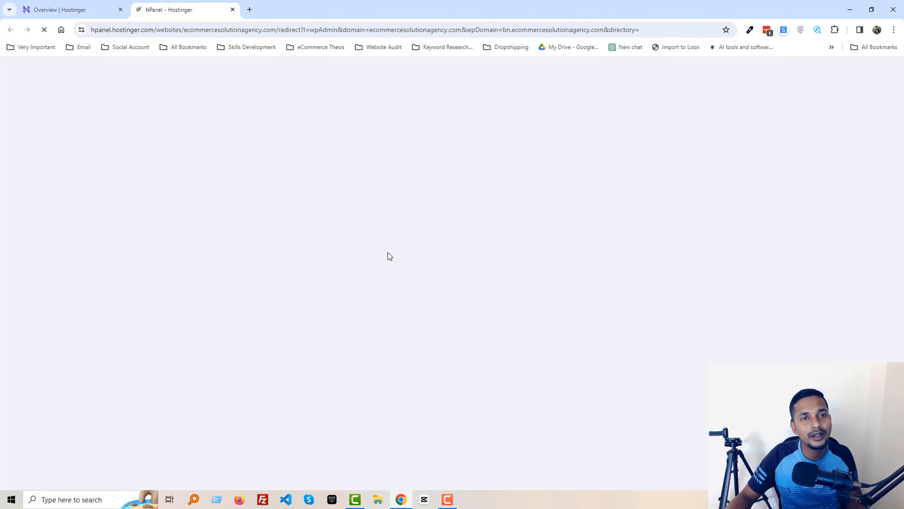